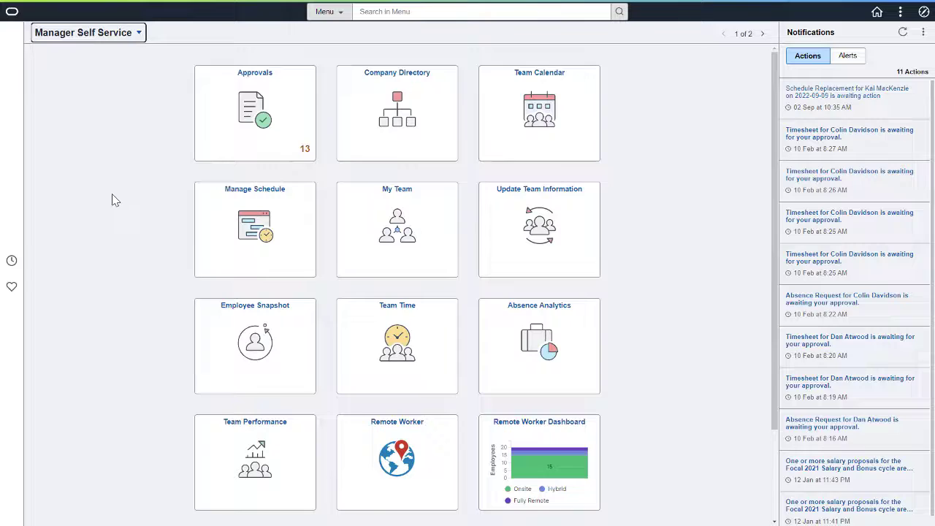
Search Manage Schedule by the employee's name to open their Schedule Actions Summary.
left_click(208, 241)
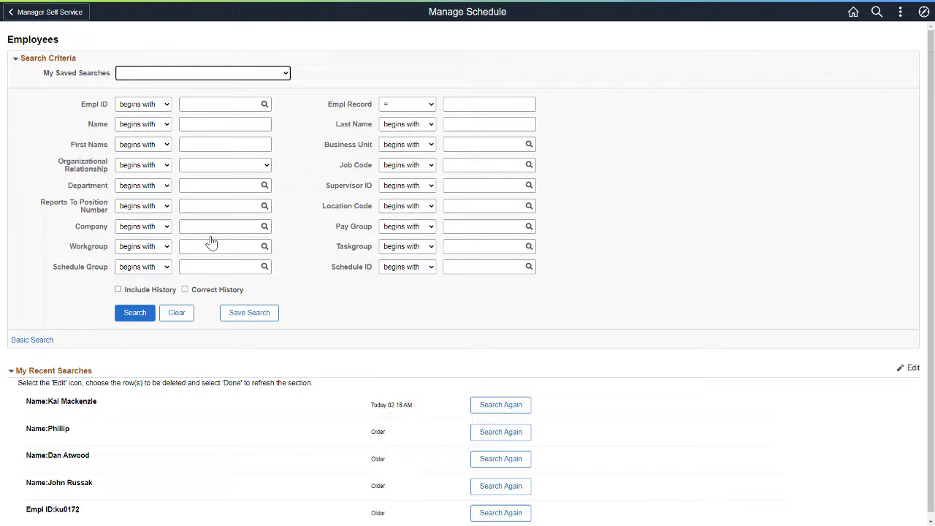
left_click(208, 126)
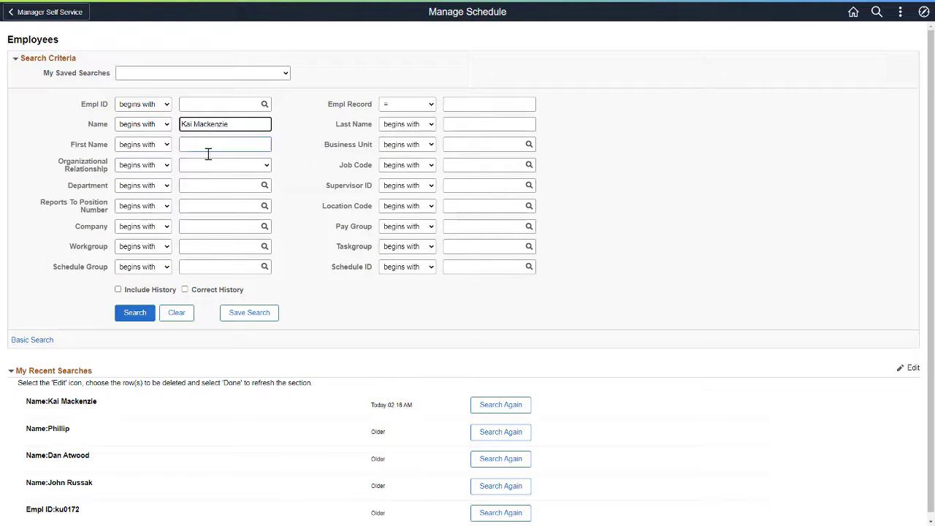
left_click(131, 312)
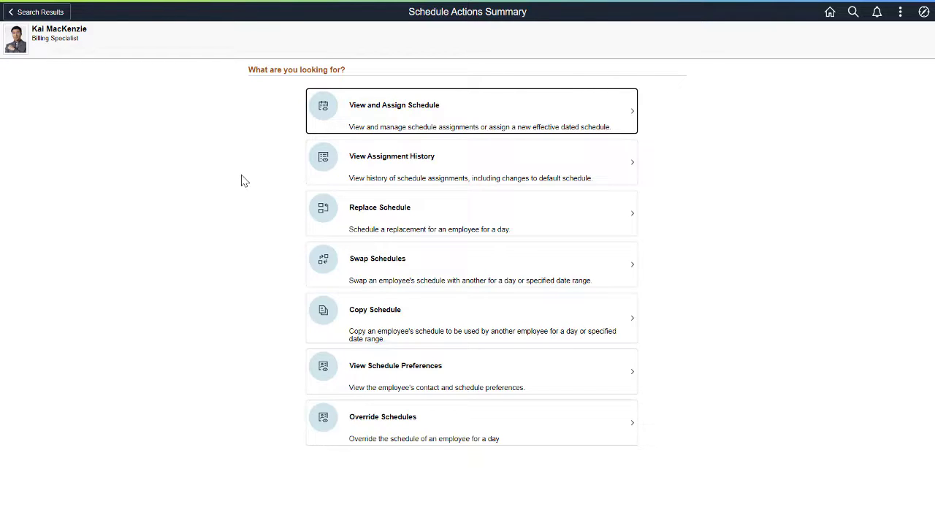
Add a new schedule assignment row effective 10/18/2022.
left_click(339, 131)
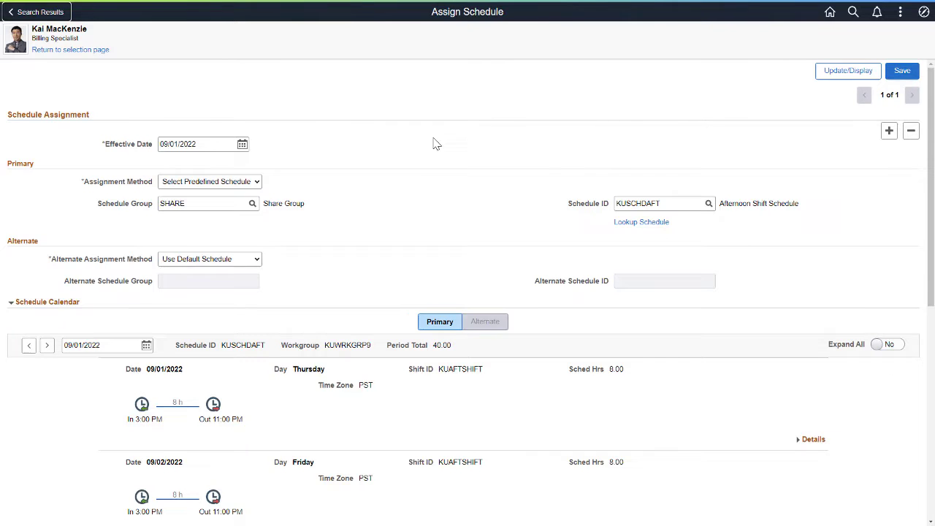
left_click(889, 130)
left_click(241, 144)
left_click(307, 110)
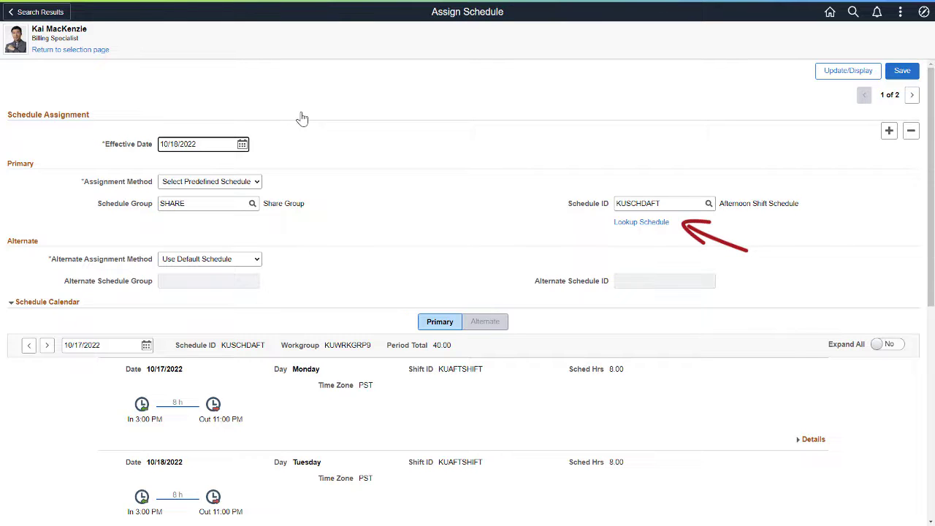
Look up schedules starting at 1500 that run Monday through Friday.
left_click(621, 223)
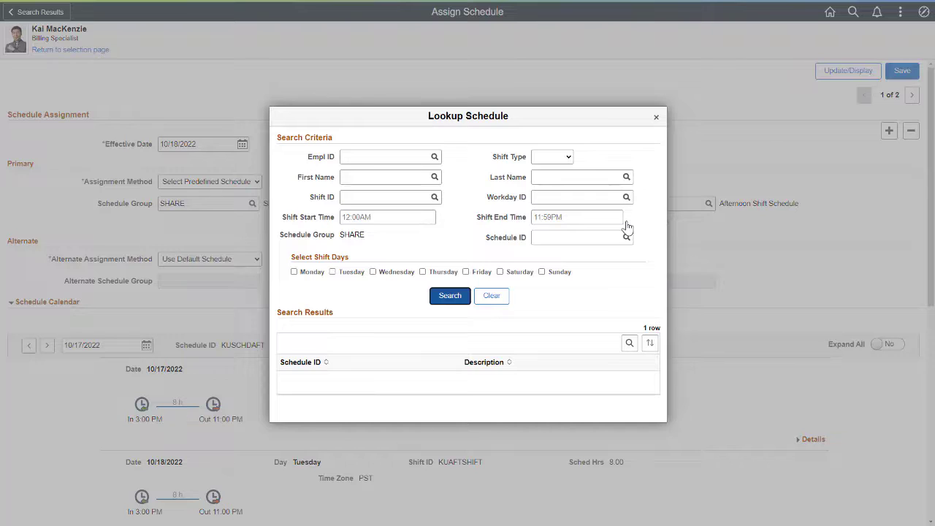
left_click(380, 219)
type("1500")
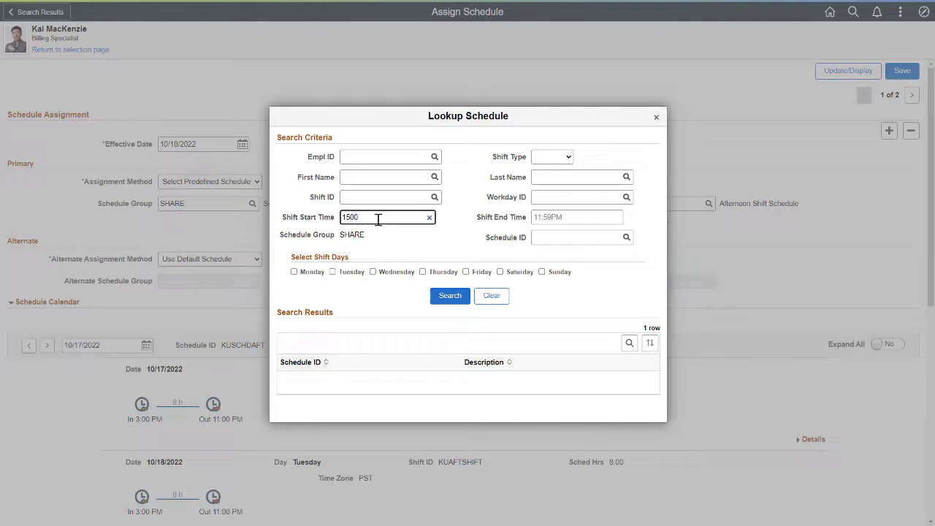
left_click(293, 271)
left_click(333, 272)
left_click(372, 272)
left_click(422, 271)
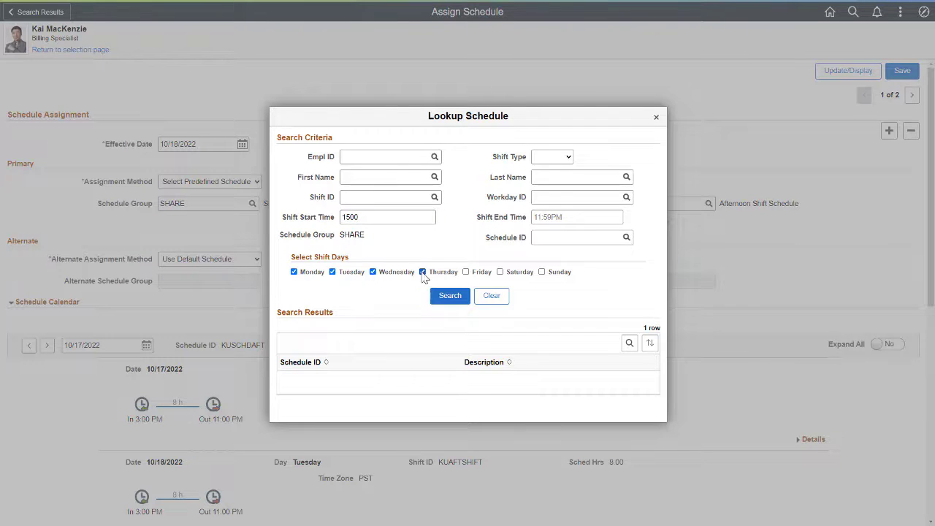
left_click(466, 272)
left_click(452, 295)
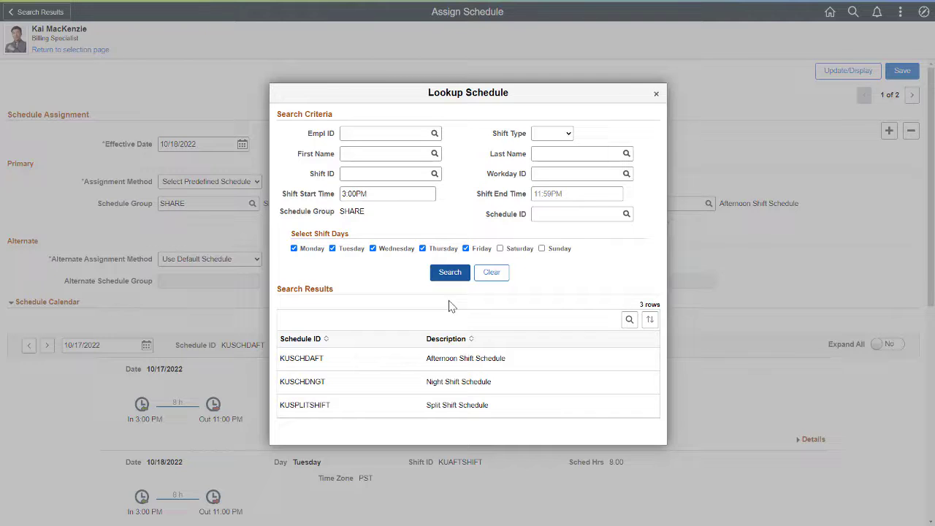
Assign the KUSCHDAFT afternoon shift, save, and return to the schedule actions.
left_click(343, 360)
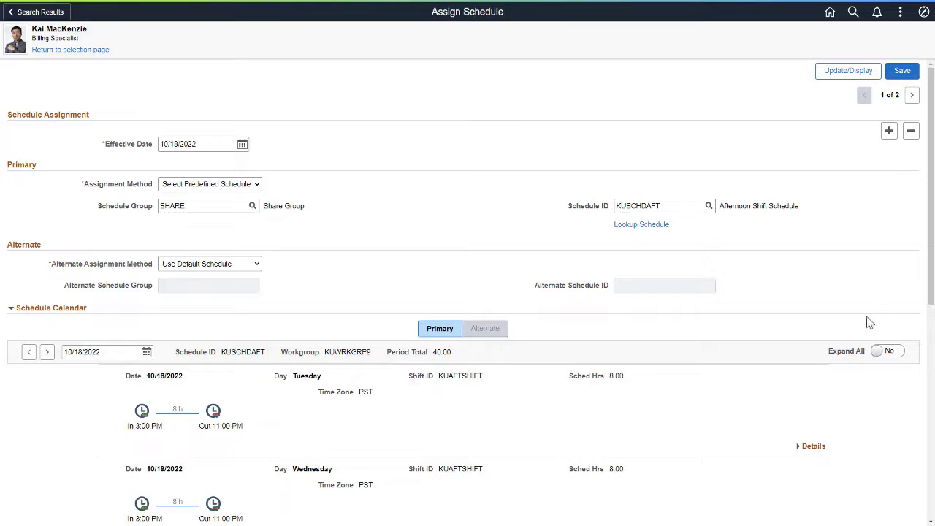
mouse_move(921, 310)
left_mouse_down()
mouse_move(912, 432)
mouse_move(931, 385)
left_mouse_up()
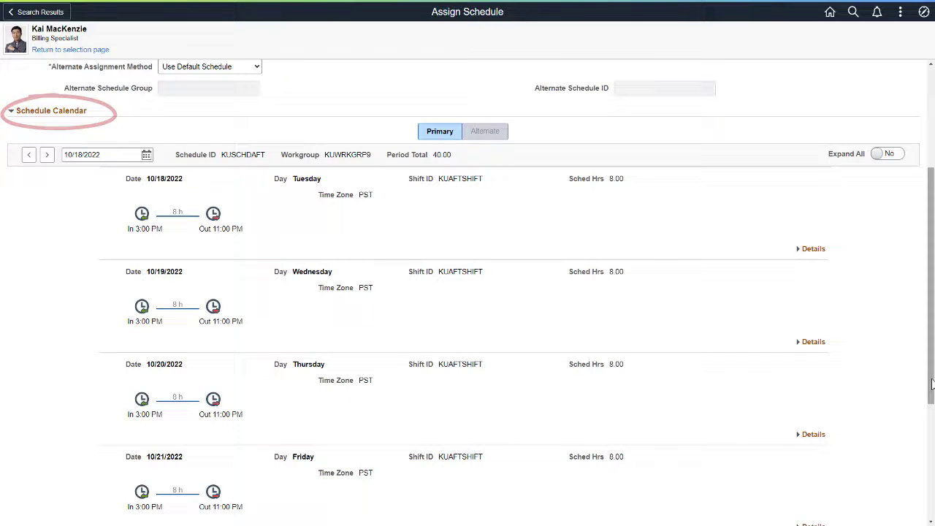
left_click_drag(931, 385, 926, 284)
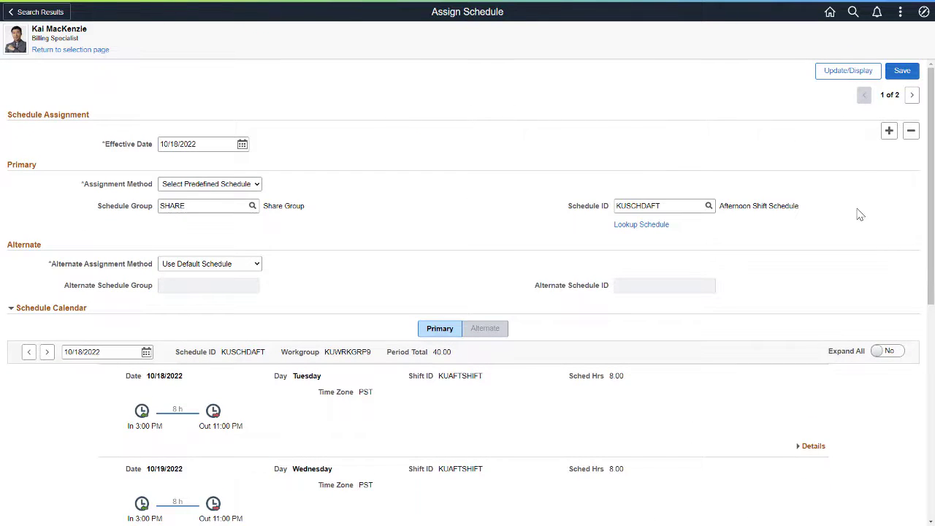
left_click(895, 75)
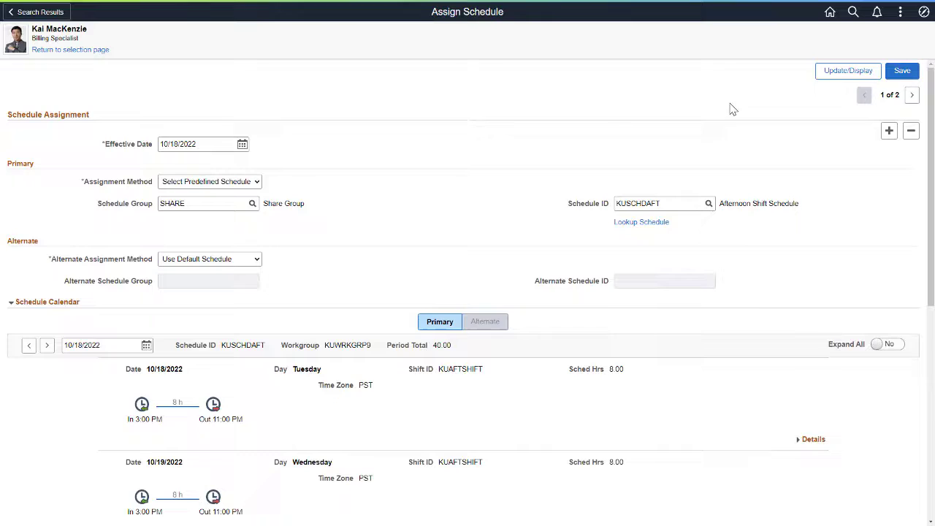
left_click(97, 51)
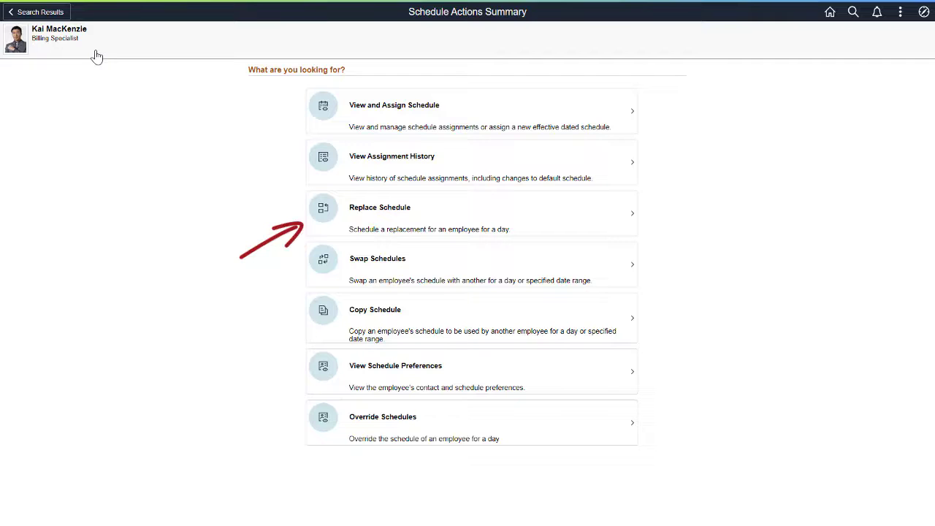
Set up a Replace Schedule for 10/20/2022 and bring up the candidate filters.
left_click(343, 222)
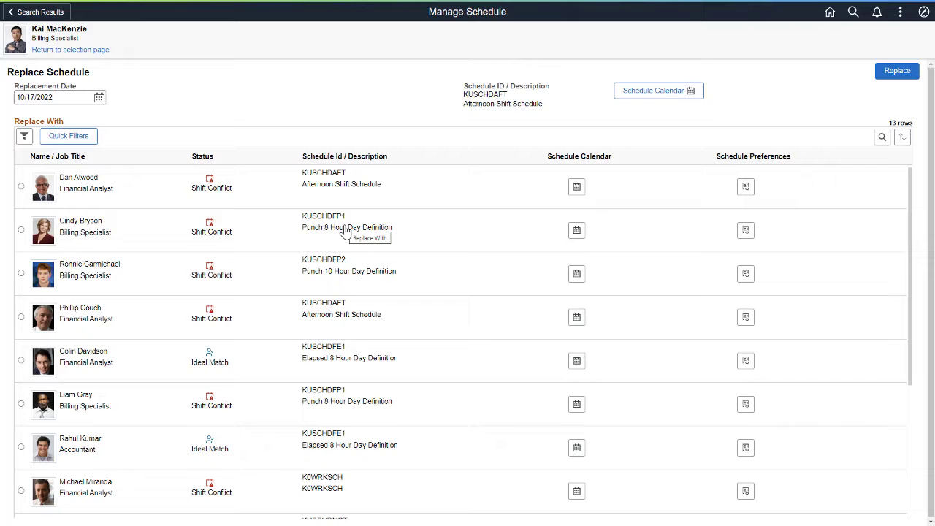
left_click(99, 97)
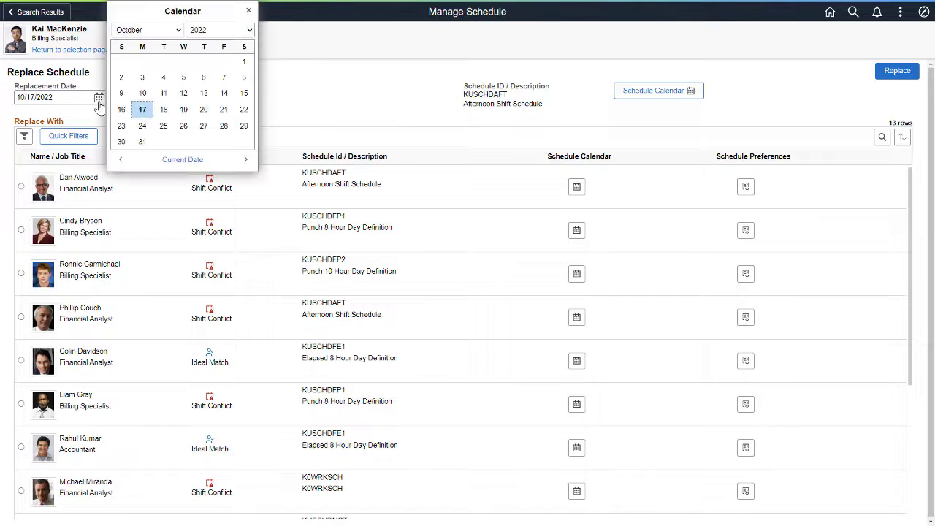
left_click(200, 111)
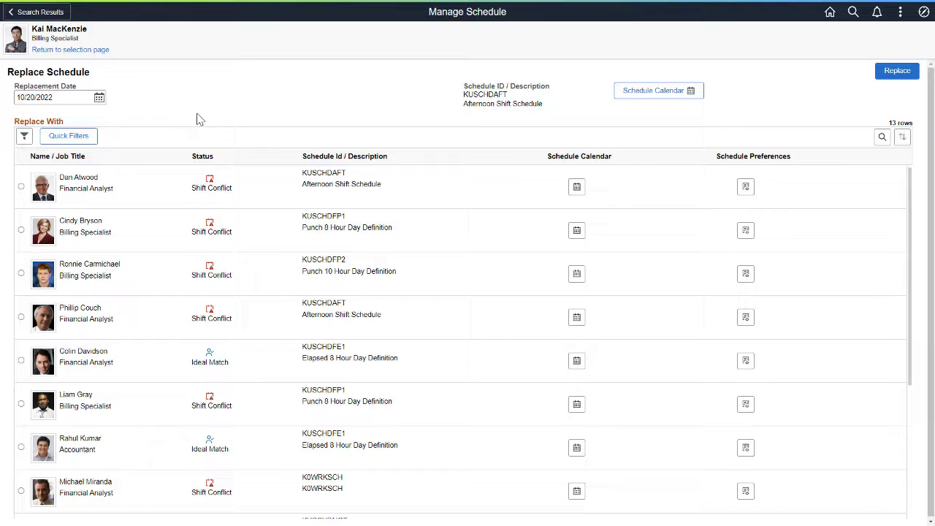
left_click(24, 137)
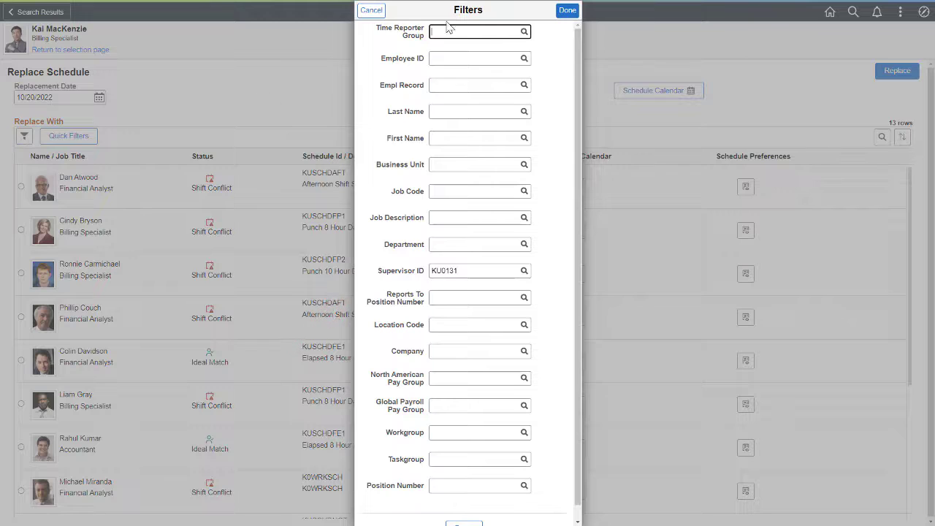
Cancel the Filters dialog to see the 13 candidate replacements.
left_click(567, 12)
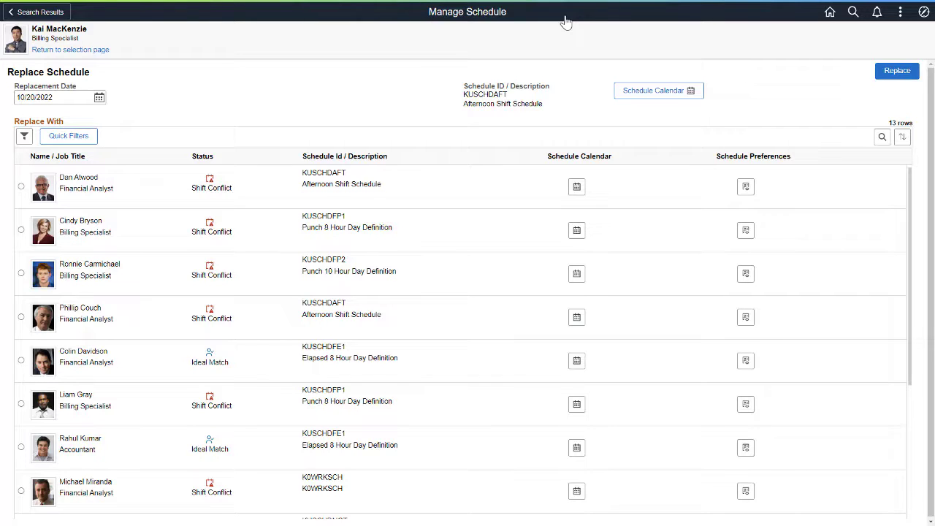
Filter to Ideal Match candidates and replace the shift with the night-shift co-worker.
left_click(91, 140)
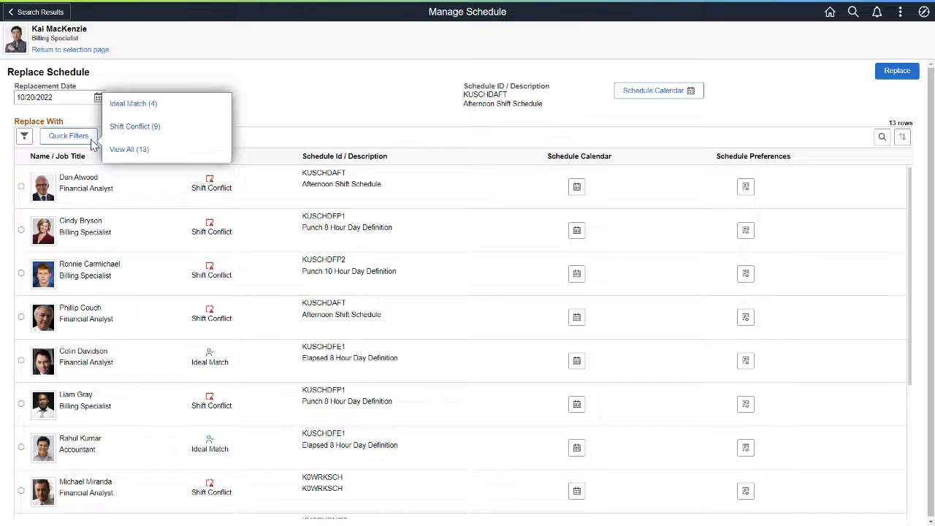
left_click(117, 107)
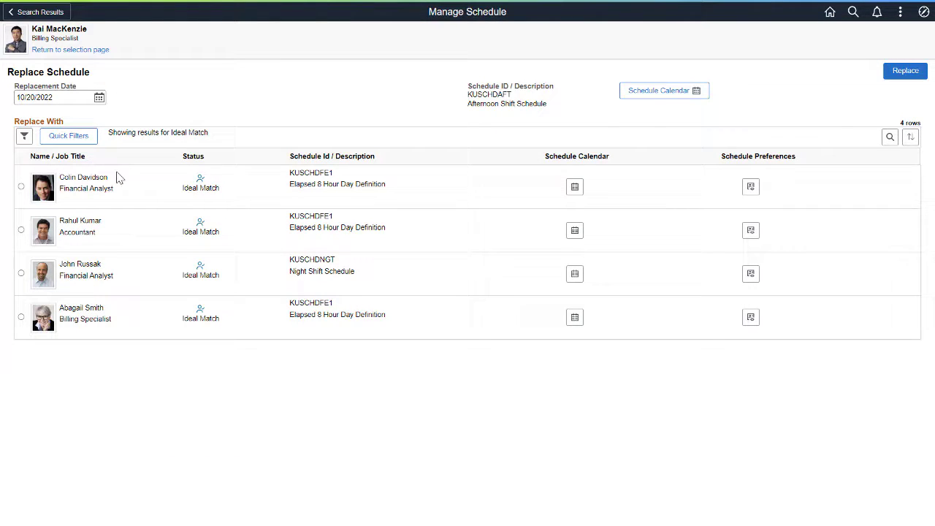
left_click(21, 273)
left_click(904, 71)
left_click(100, 50)
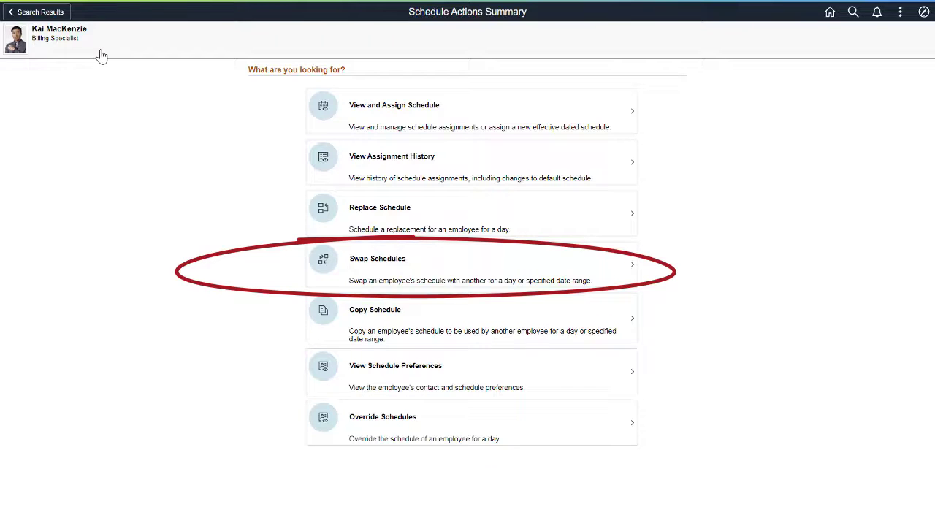
left_click(323, 271)
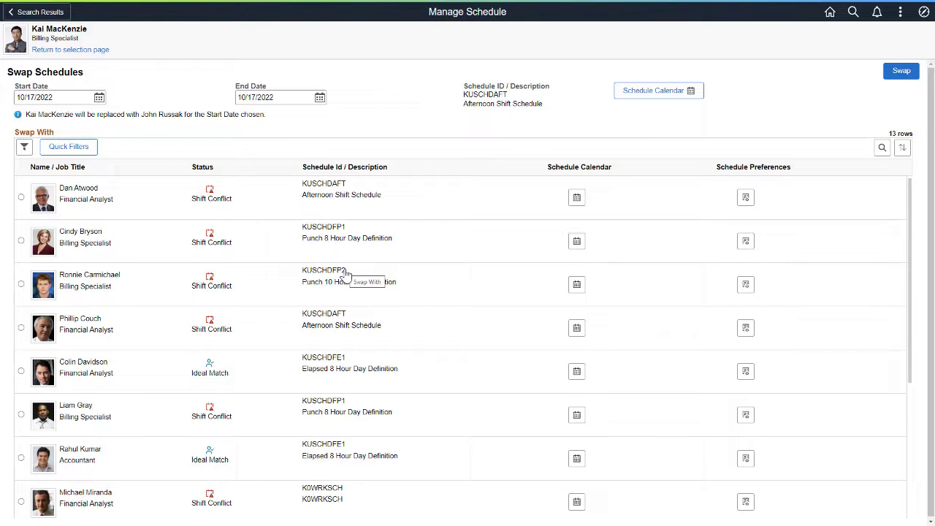
left_click(103, 51)
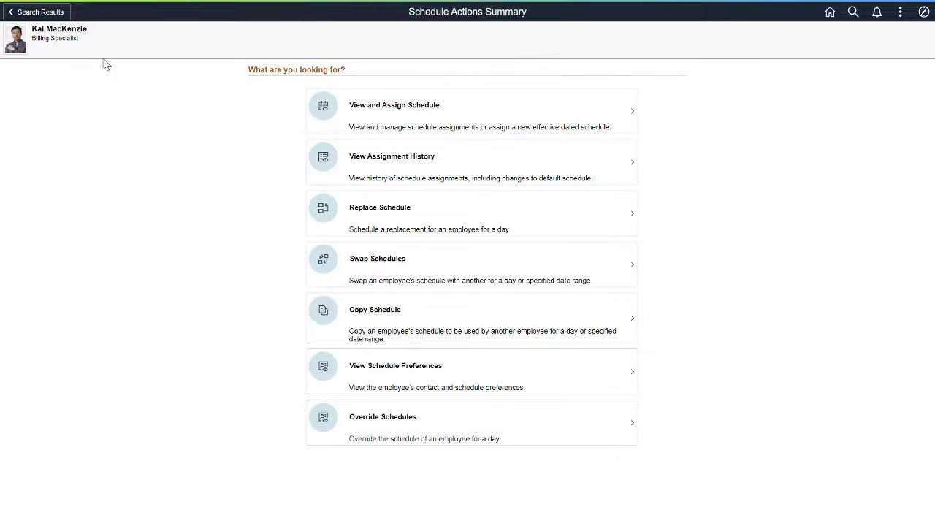
Switch Override Schedules to Monday, Oct 24, 2022, showing the KUNGTSHIFT night shift.
left_click(336, 441)
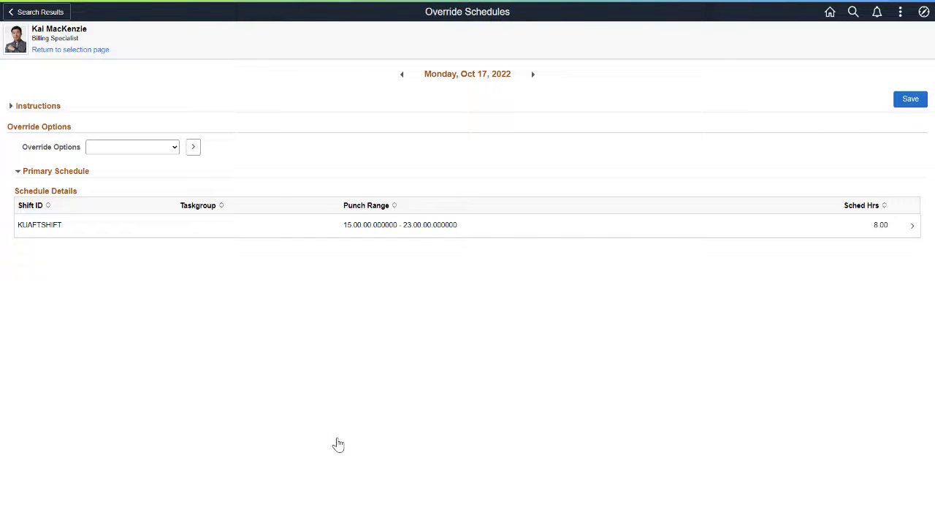
left_click(454, 81)
left_click(558, 128)
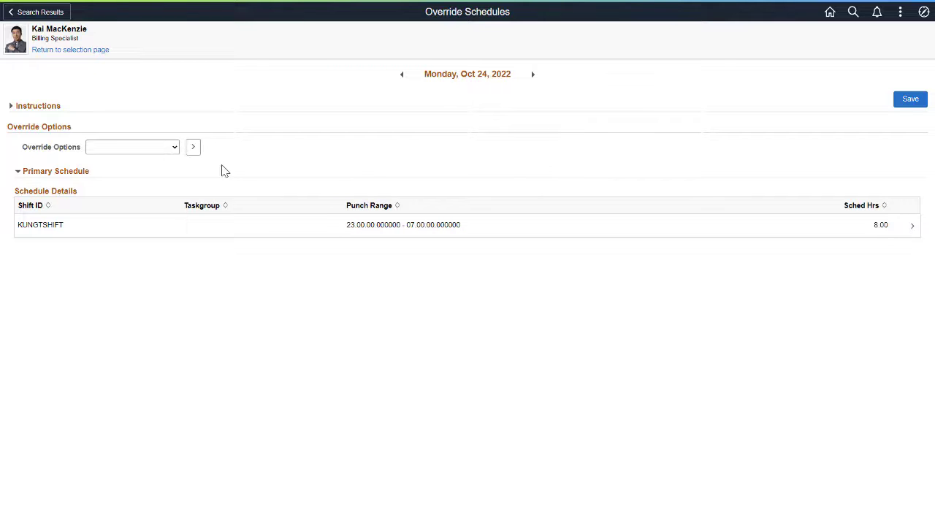
left_click(174, 148)
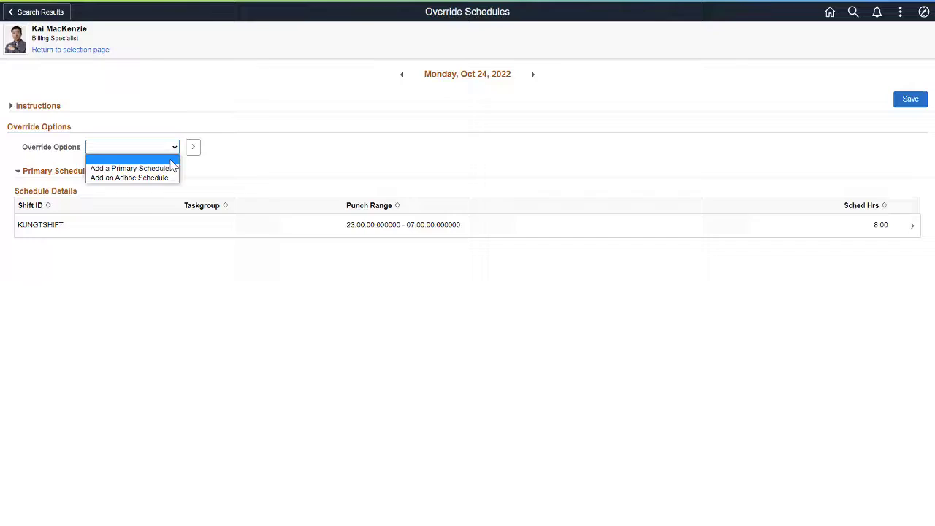
Delete the KUNGTSHIFT 23.00–07.00 schedule row for Oct 24, 2022 and confirm.
left_click(81, 225)
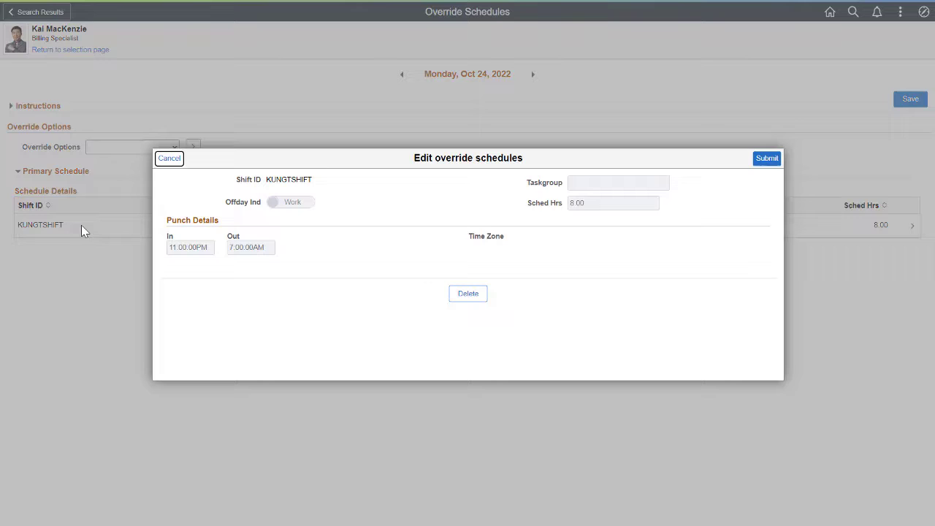
left_click(463, 297)
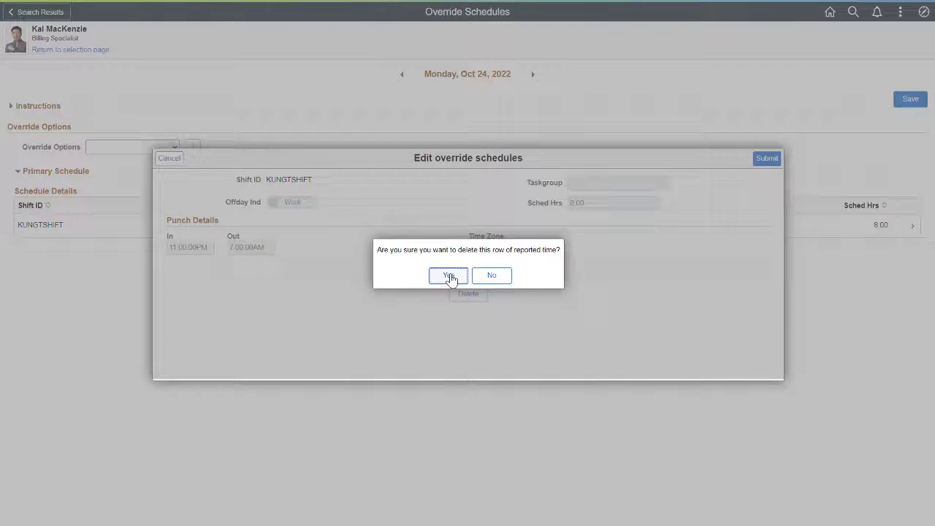
left_click(447, 277)
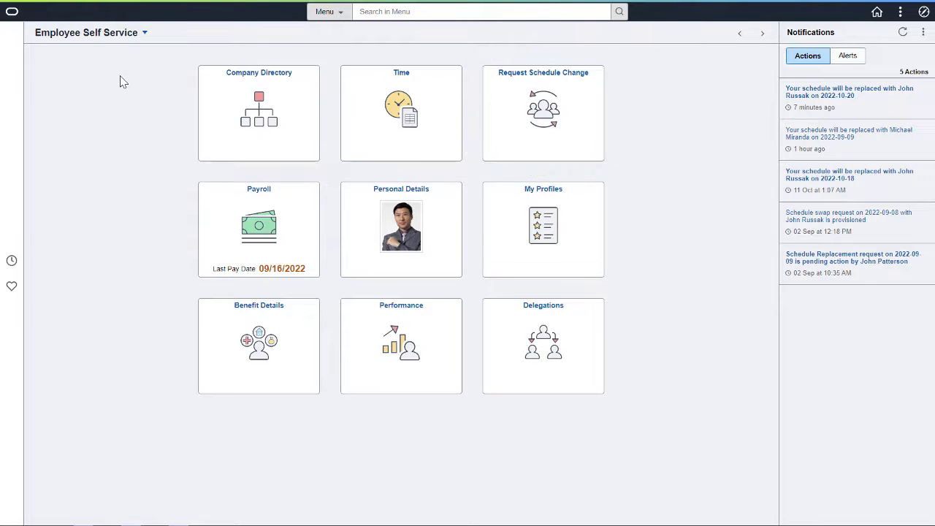
Choose Give up your Shift under Request Schedule Change.
left_click(494, 100)
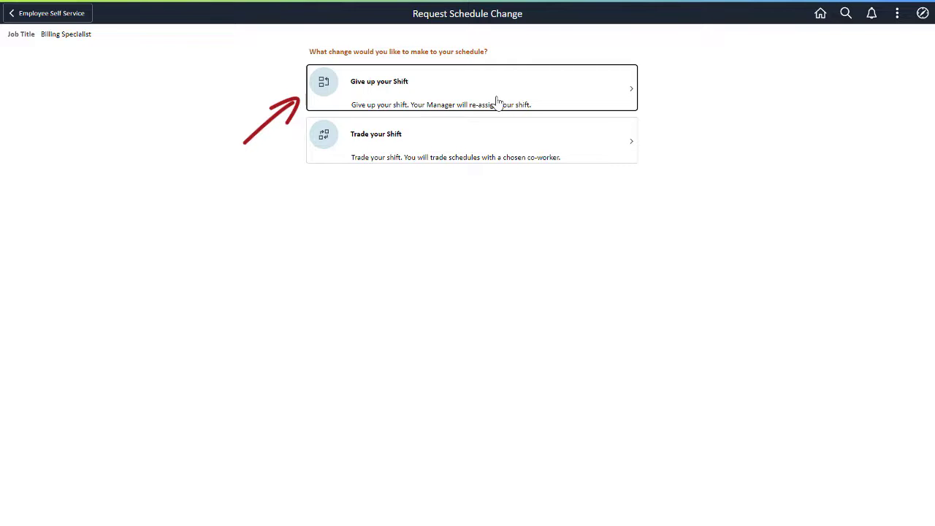
left_click(495, 99)
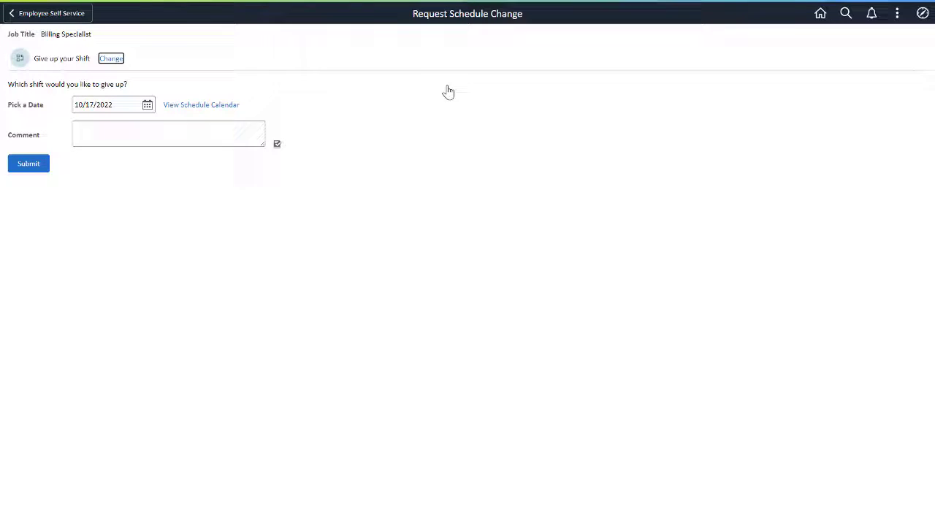
Request to give up the 10/24/2022 shift with comment 'I have a flexi during my shift'.
left_click(147, 106)
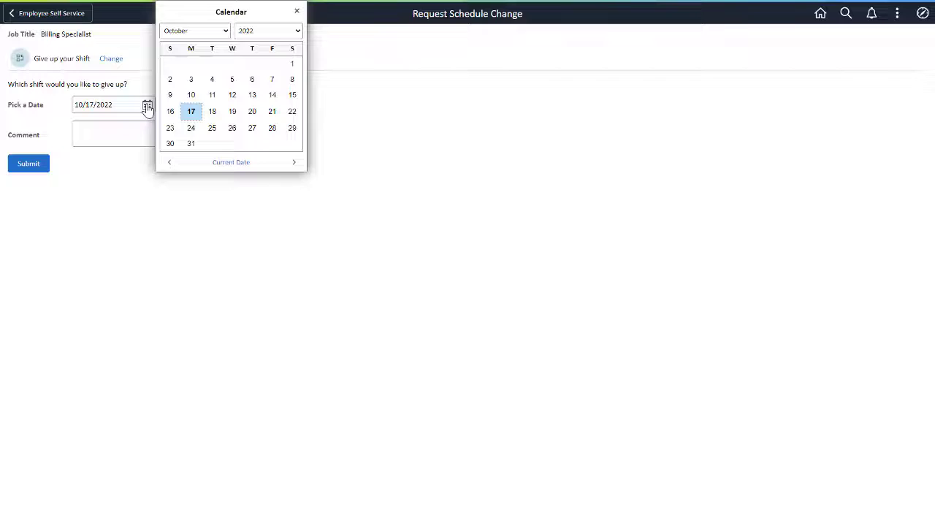
left_click(191, 130)
left_click(190, 132)
type("I have a flexi during my shift")
left_click(36, 165)
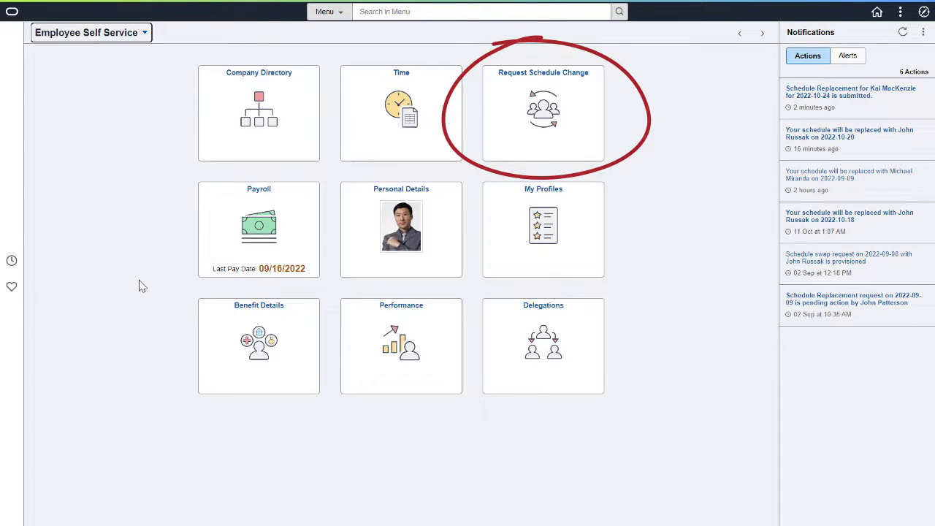
Choose Trade your Shift under Request Schedule Change.
left_click(509, 148)
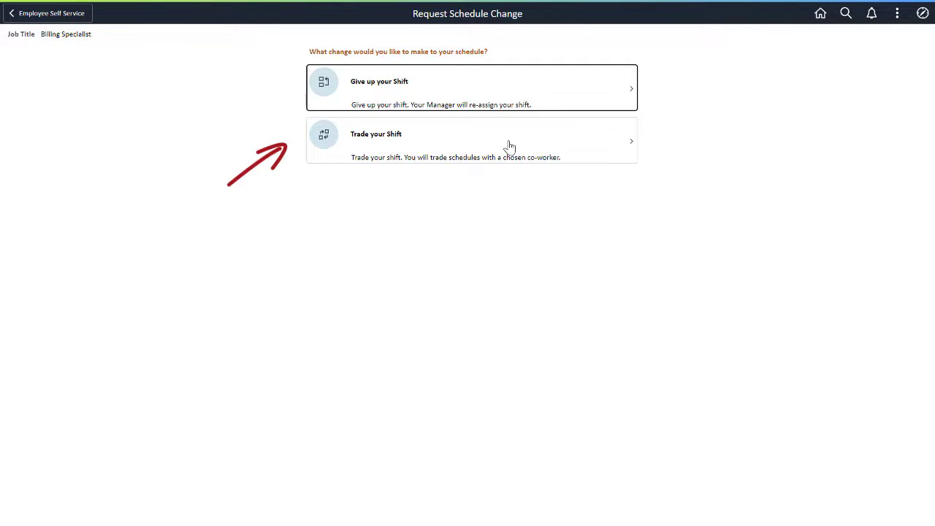
left_click(494, 145)
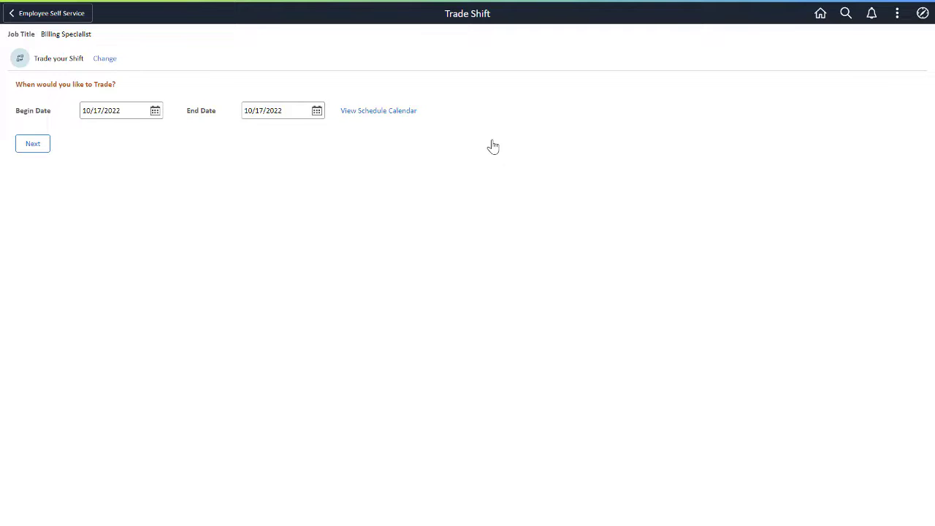
Pick begin date 11/01/2022 and end date 11/08/2022, continue, and view all 19 co-workers.
left_click(155, 111)
left_click(233, 32)
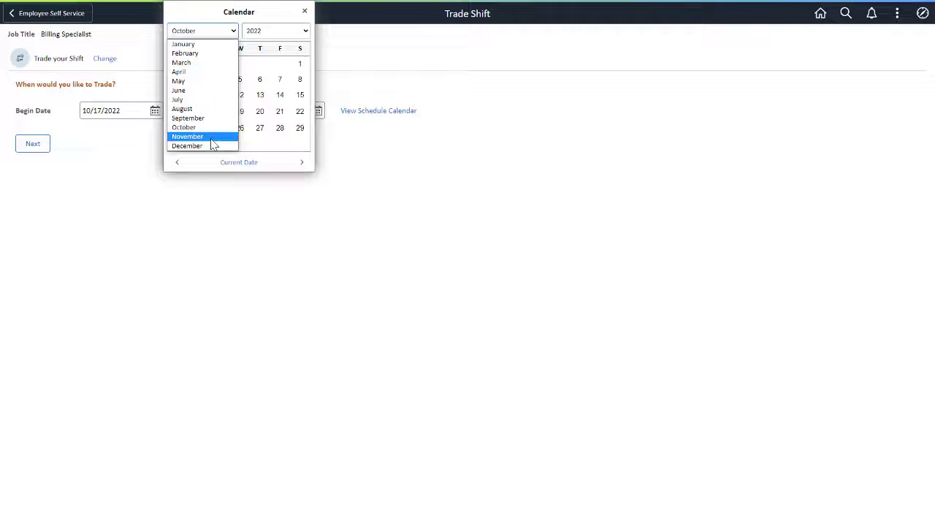
left_click(210, 138)
left_click(220, 64)
left_click(316, 110)
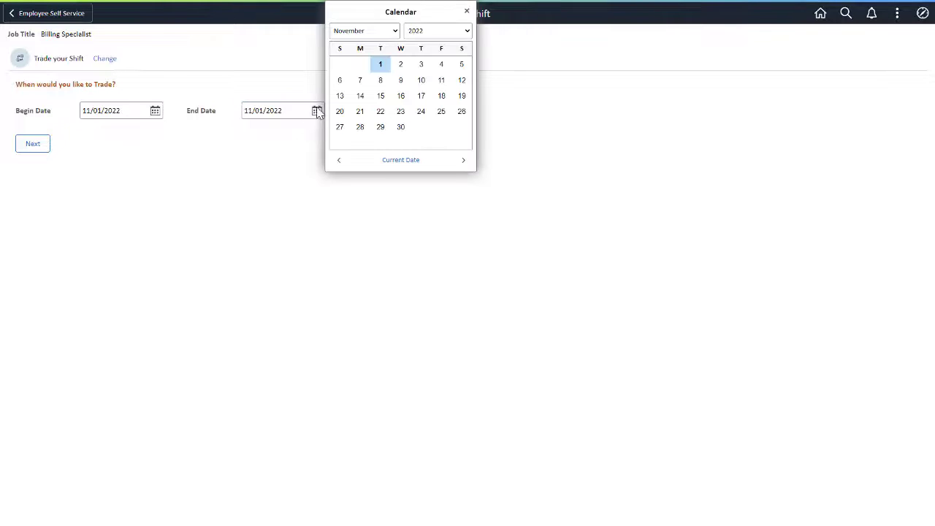
left_click(379, 81)
left_click(43, 148)
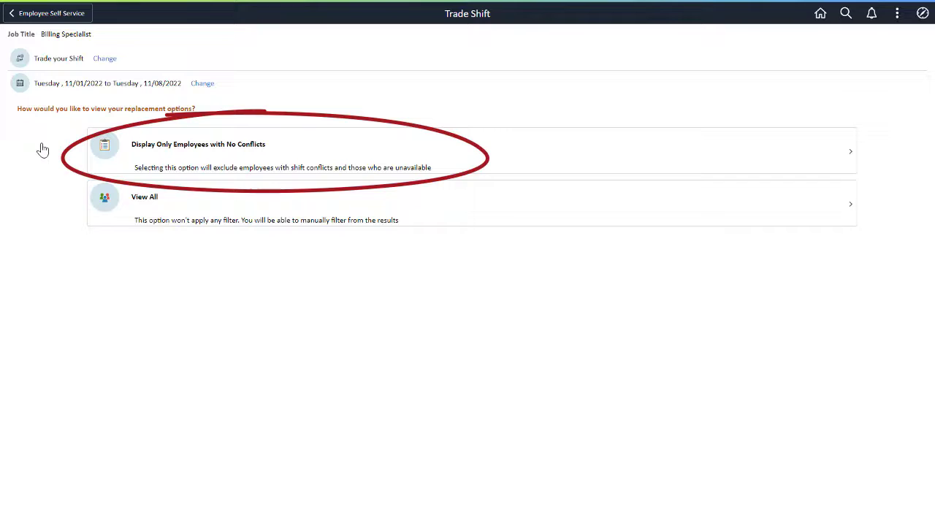
left_click(121, 221)
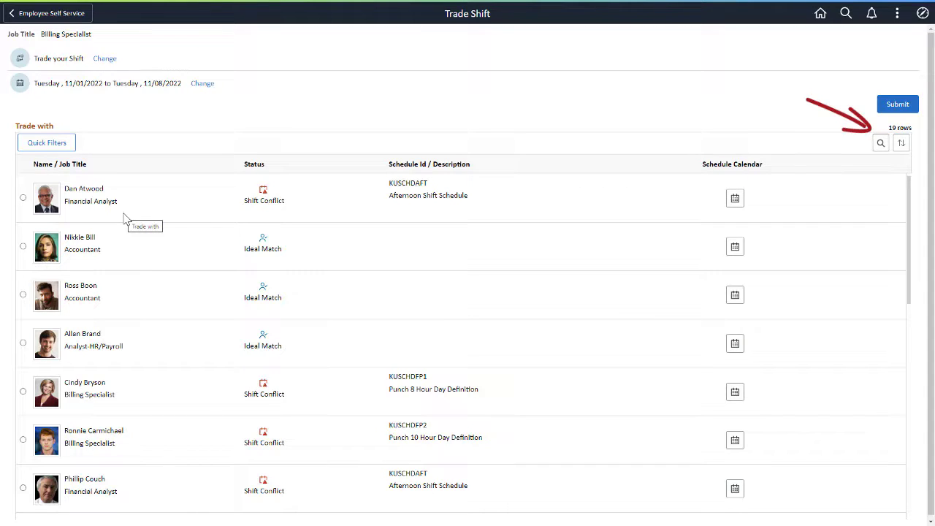
Search the co-worker list for the Night Shift Schedule co-worker by name and select them.
left_click(880, 144)
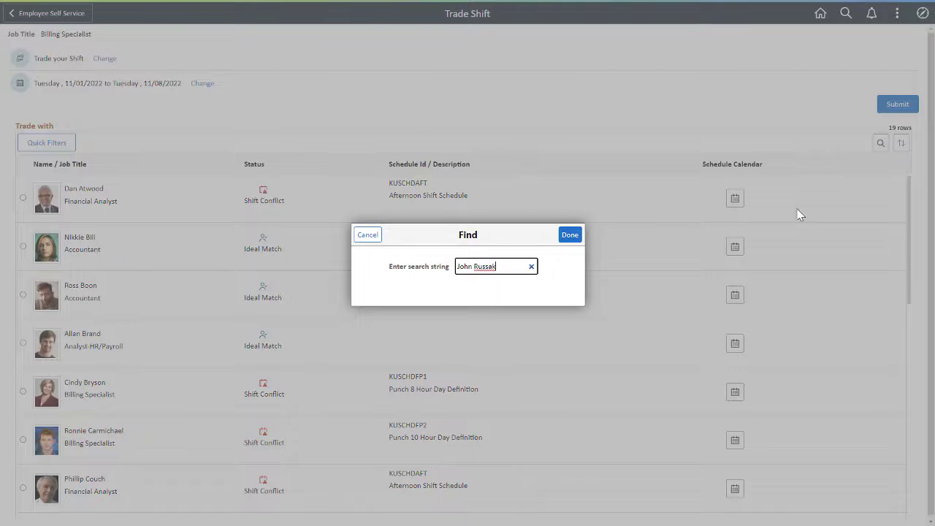
left_click(569, 235)
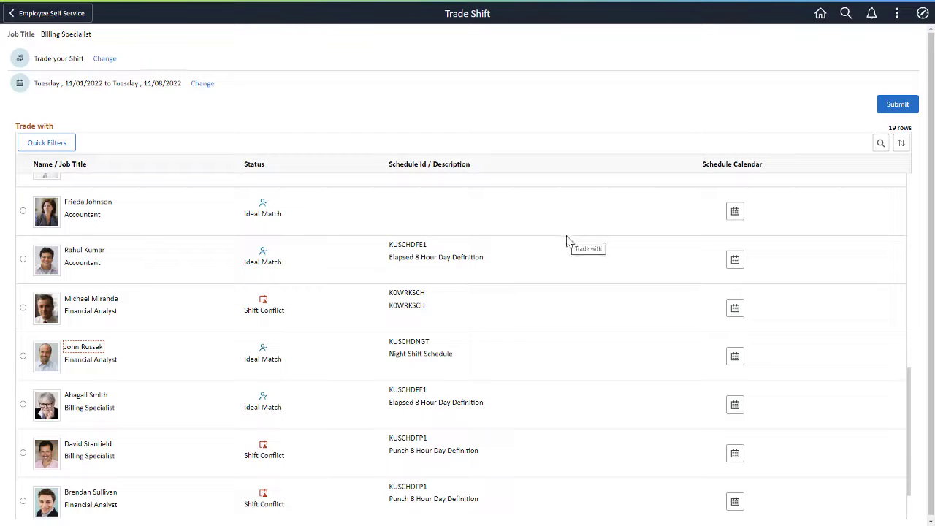
left_click(22, 358)
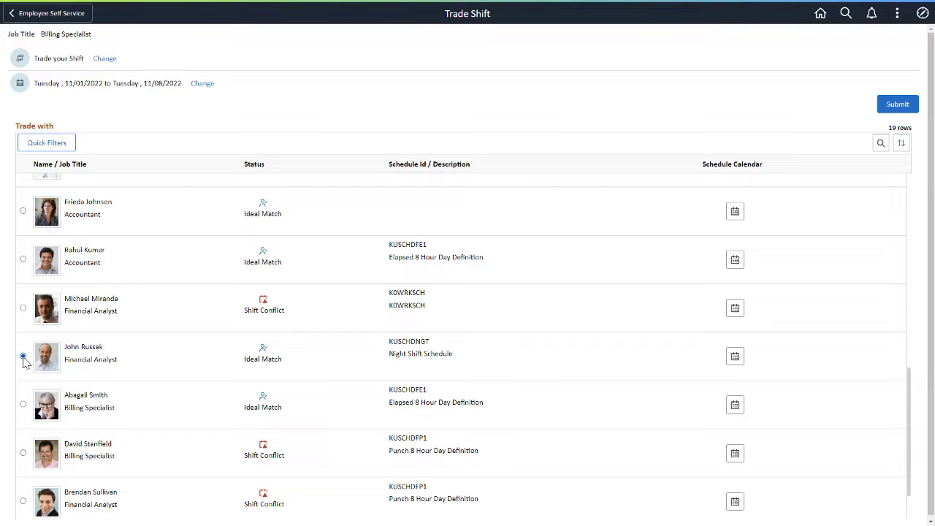
Submit the trade with a comment about switching day/night shifts to take finals.
left_click(883, 113)
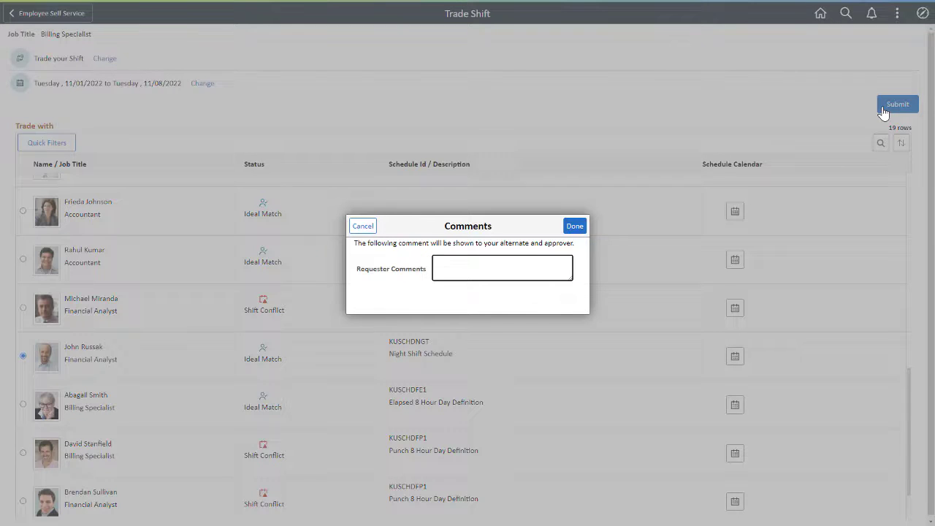
type("John and I will switch day/night shifts so I can take my finals.")
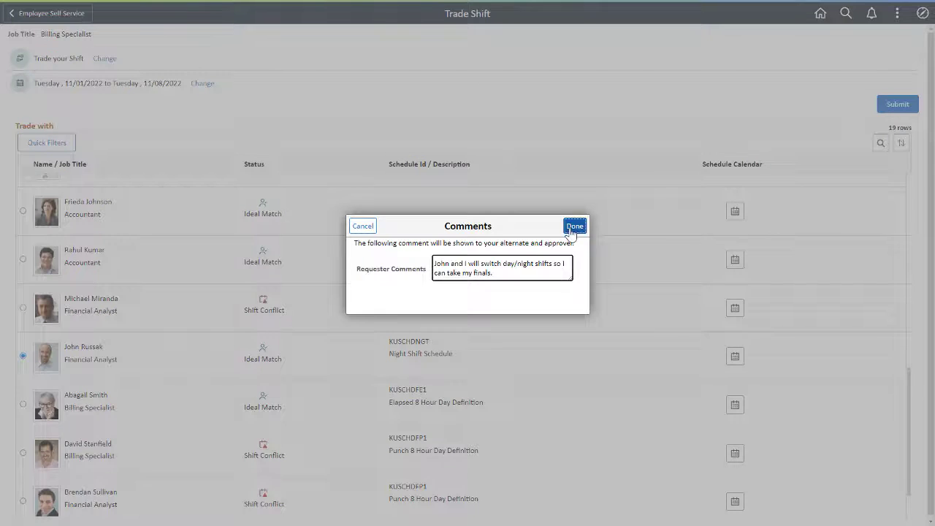
left_click(572, 227)
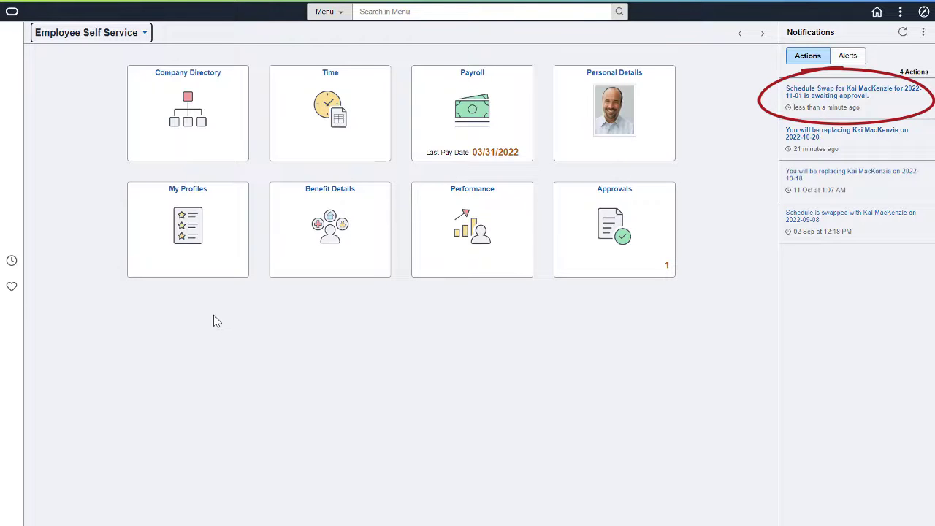
Approve the 2022-11-01 Schedule Swap notification with the comment 'Happy to trade shift'.
left_click(793, 93)
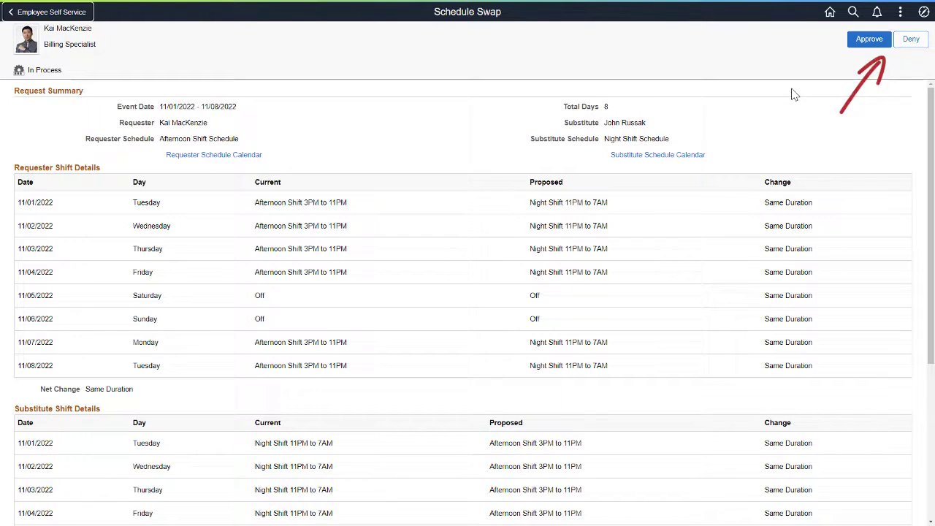
left_click(860, 45)
type("Happy to trade shift")
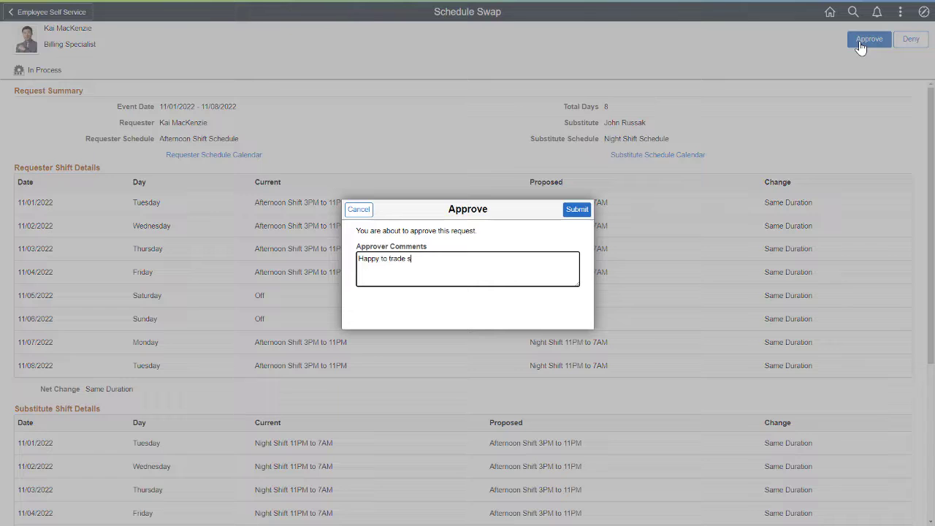
left_click(578, 210)
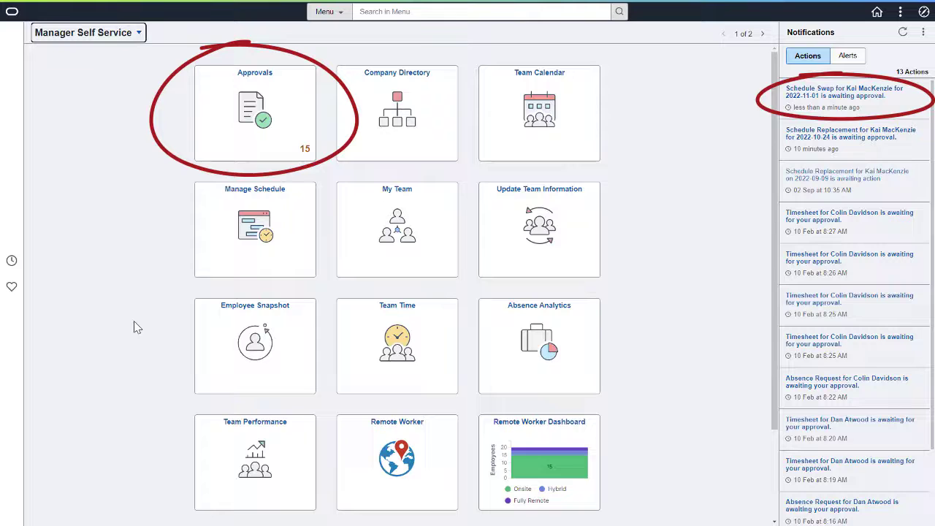
Open the Approvals tile to see the 15 pending items, including Schedule Replace and Swap.
left_click(210, 146)
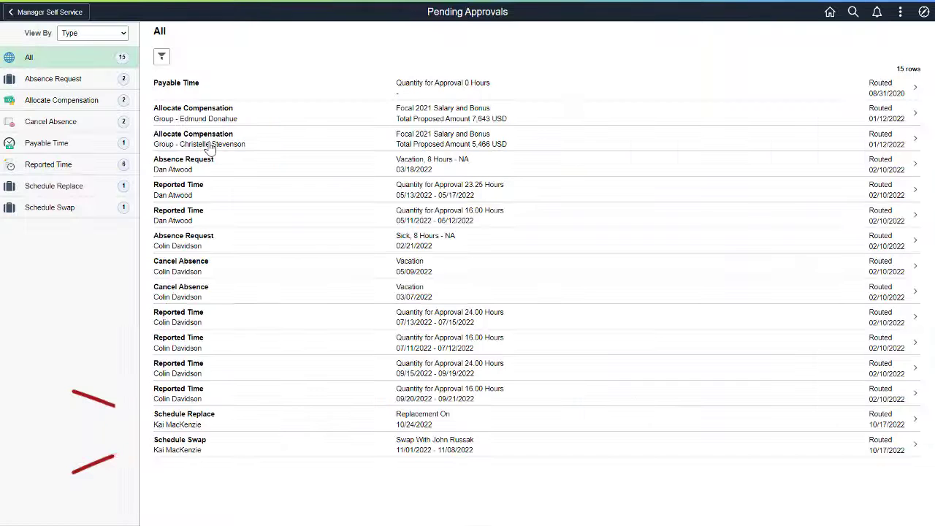